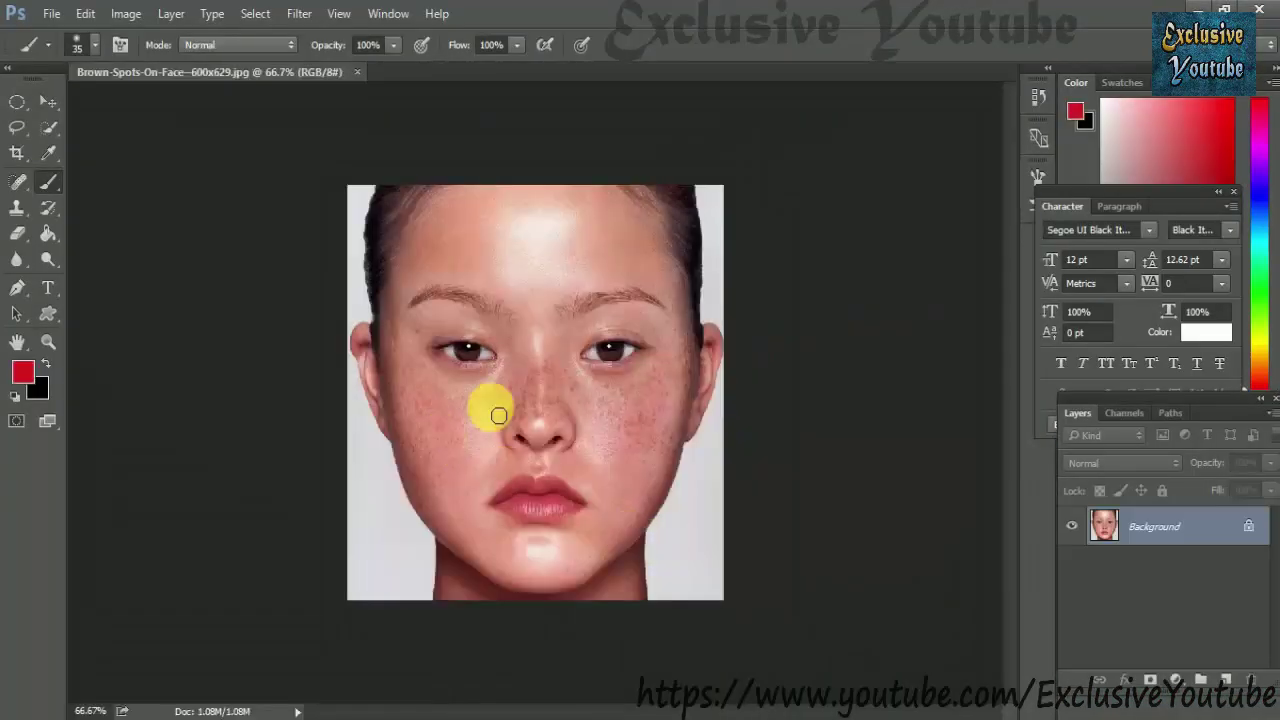
Duplicate the Background layer so a Background copy layer sits above the original
scroll(497, 417, "up", 3)
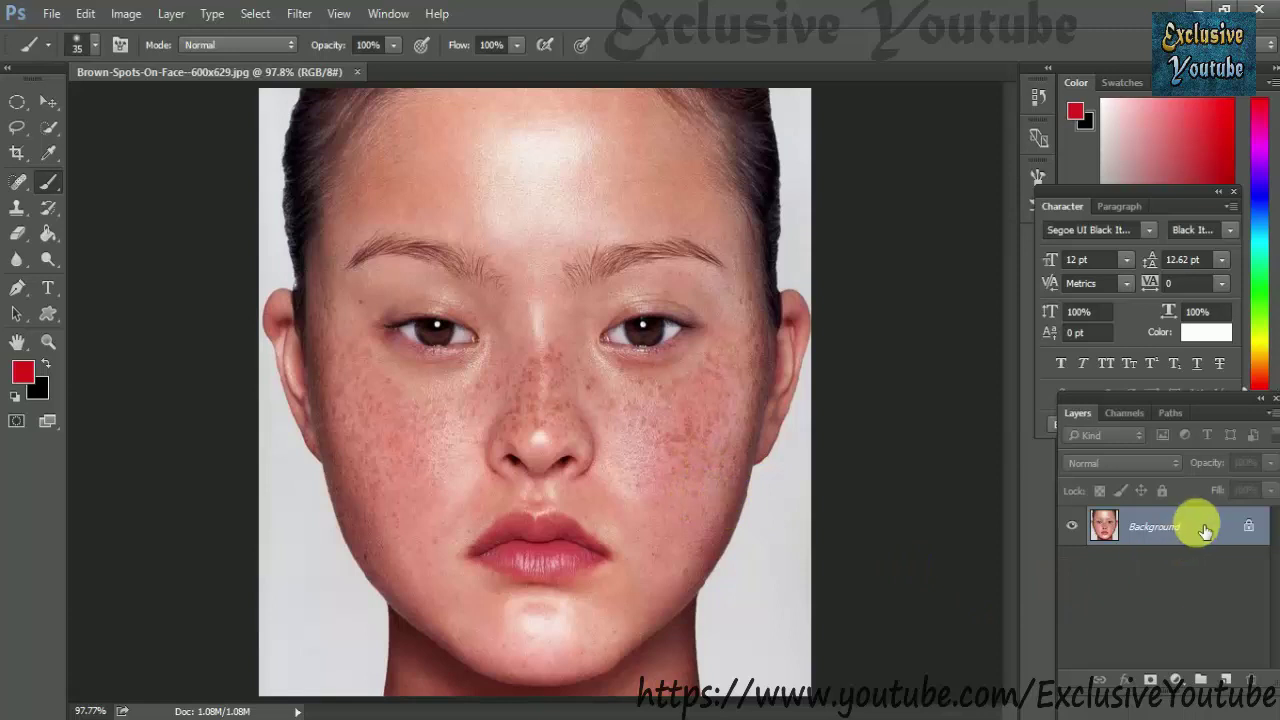
left_click_drag(1207, 535, 1234, 684)
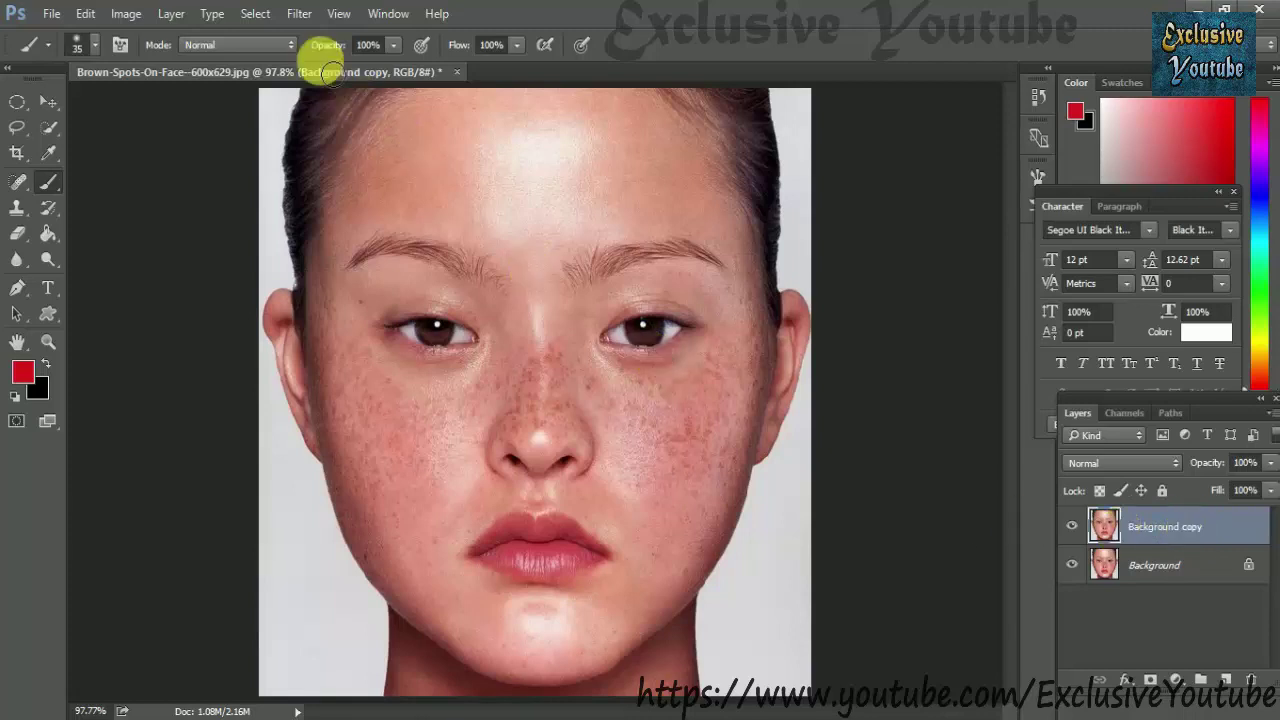
left_click(305, 22)
mouse_move(310, 232)
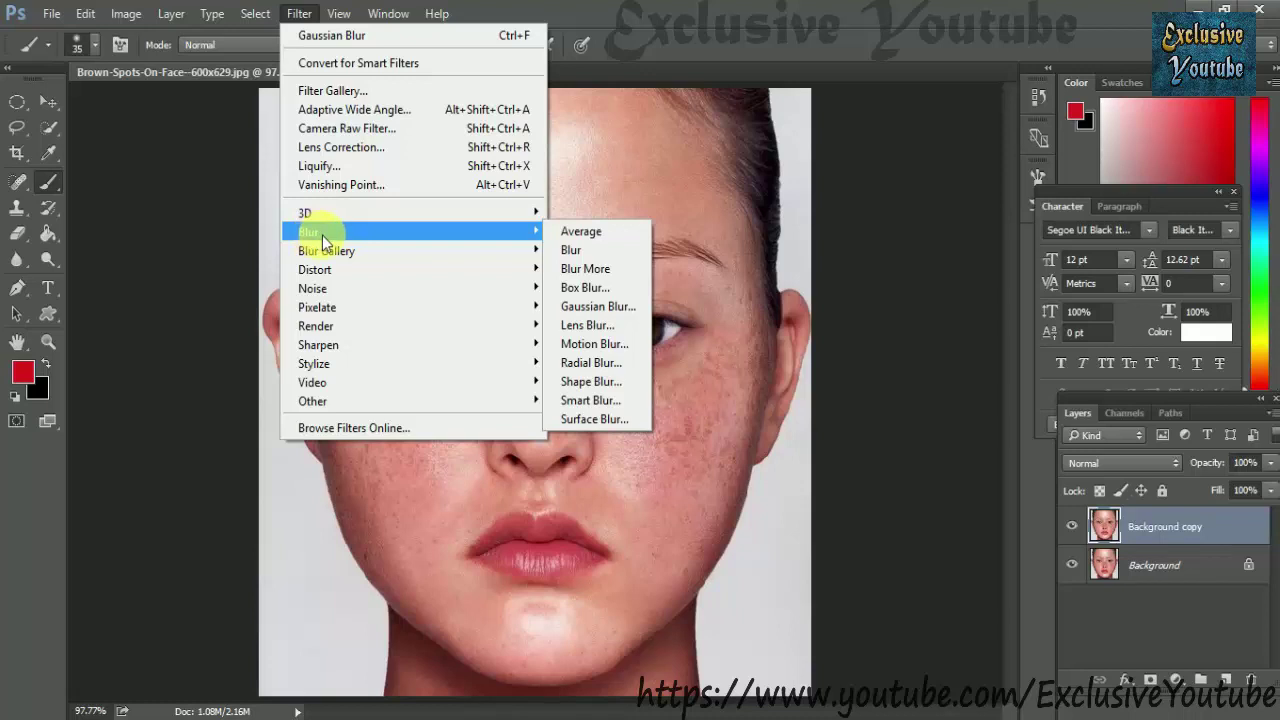
Apply a Gaussian Blur with a 5.7-pixel radius to the Background copy layer
left_click(598, 310)
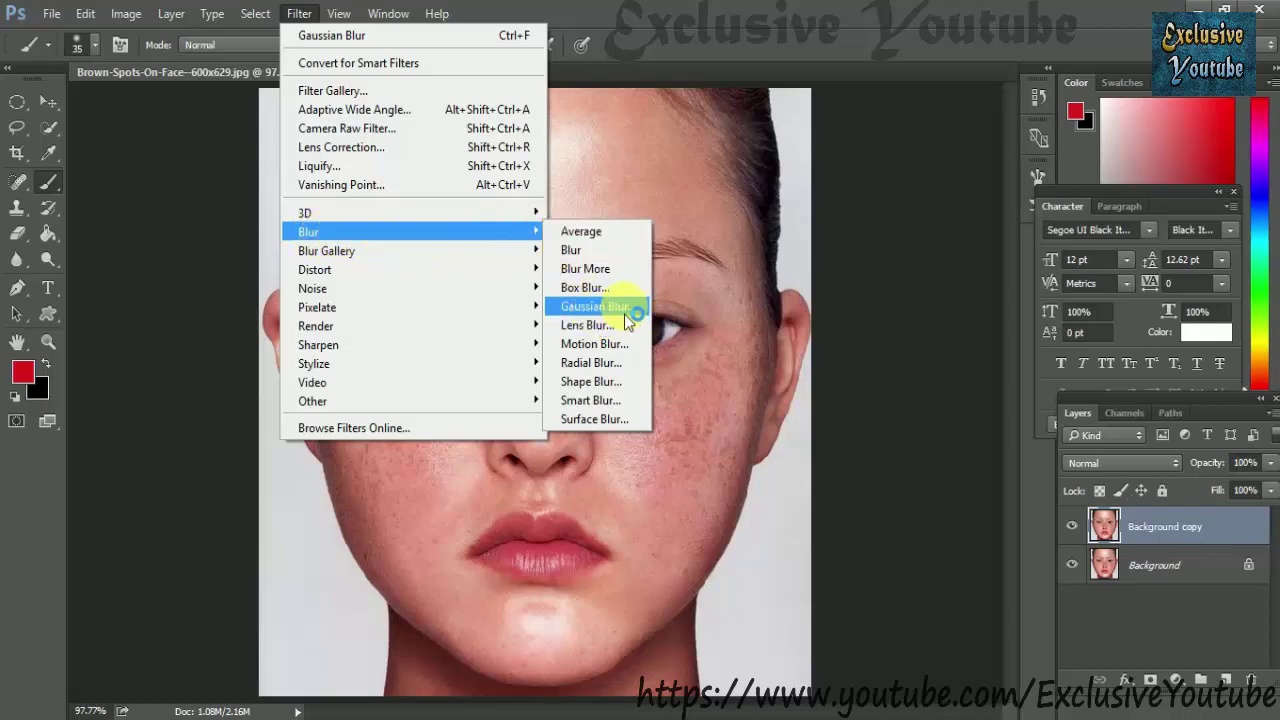
left_click(632, 310)
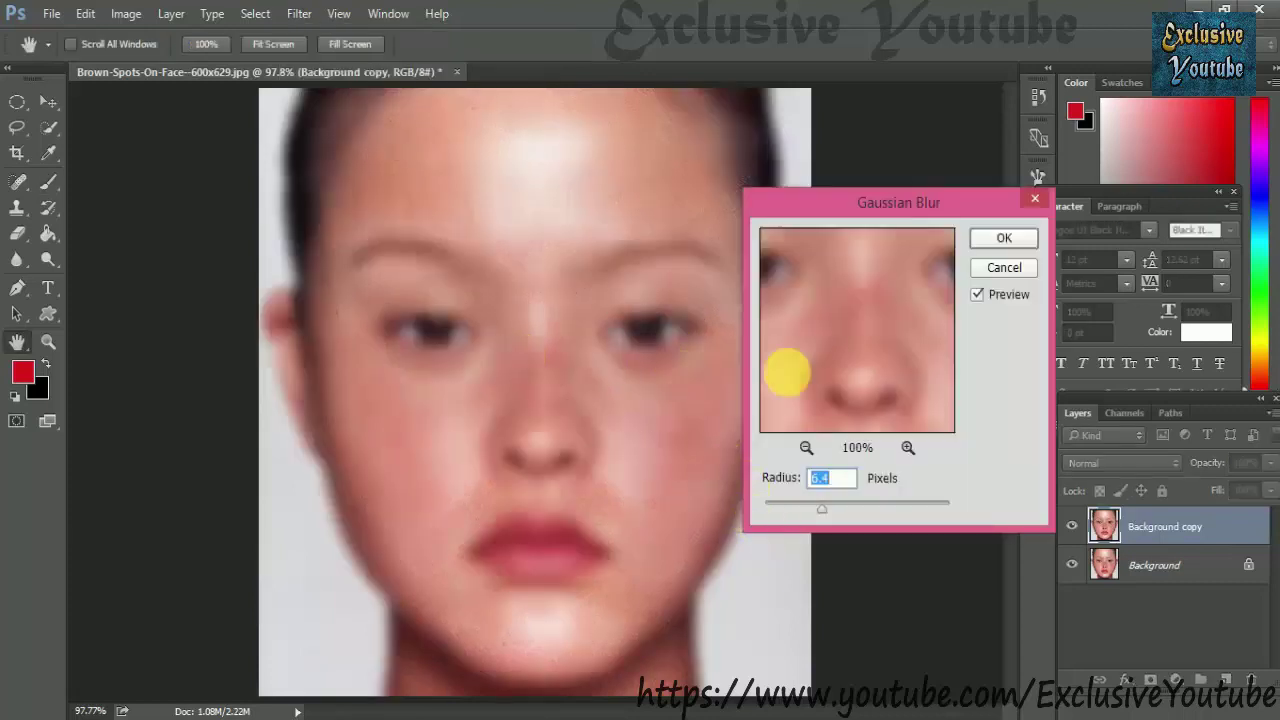
left_click(826, 478)
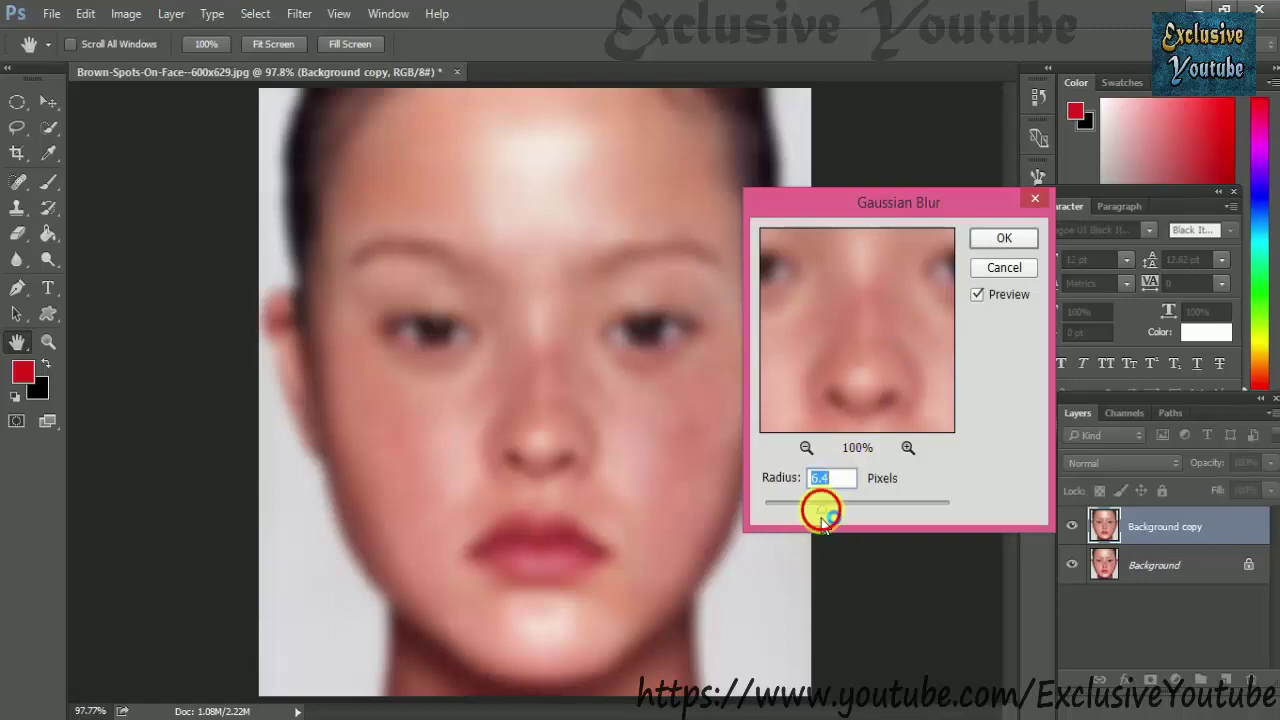
left_click_drag(822, 508, 818, 512)
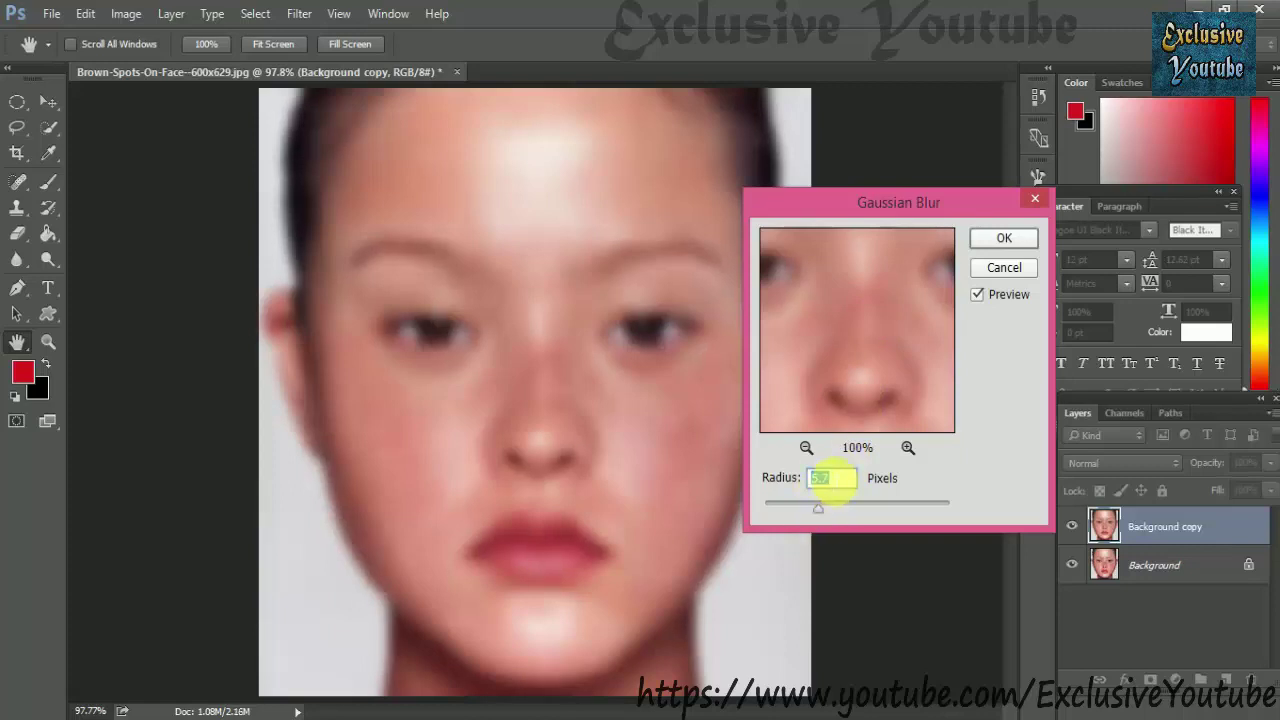
left_click(1000, 245)
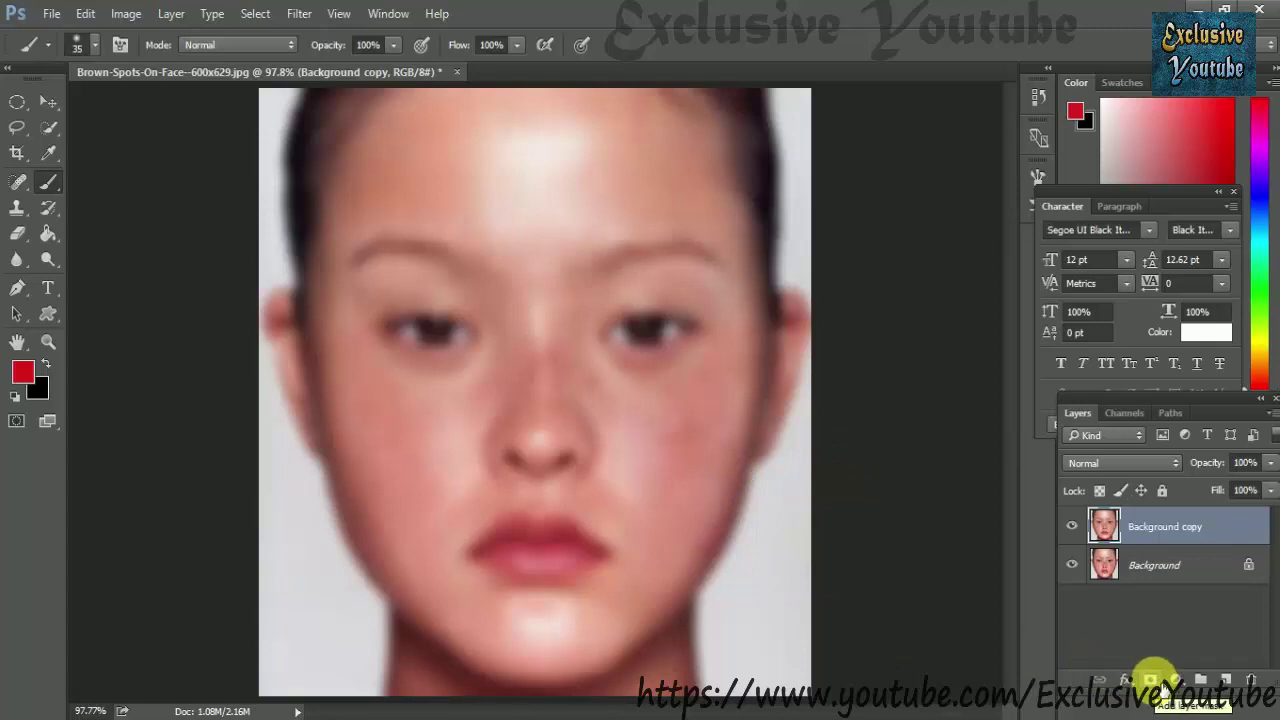
Add a layer mask to Background copy, fill it black, then restore white foreground
left_click(1152, 680)
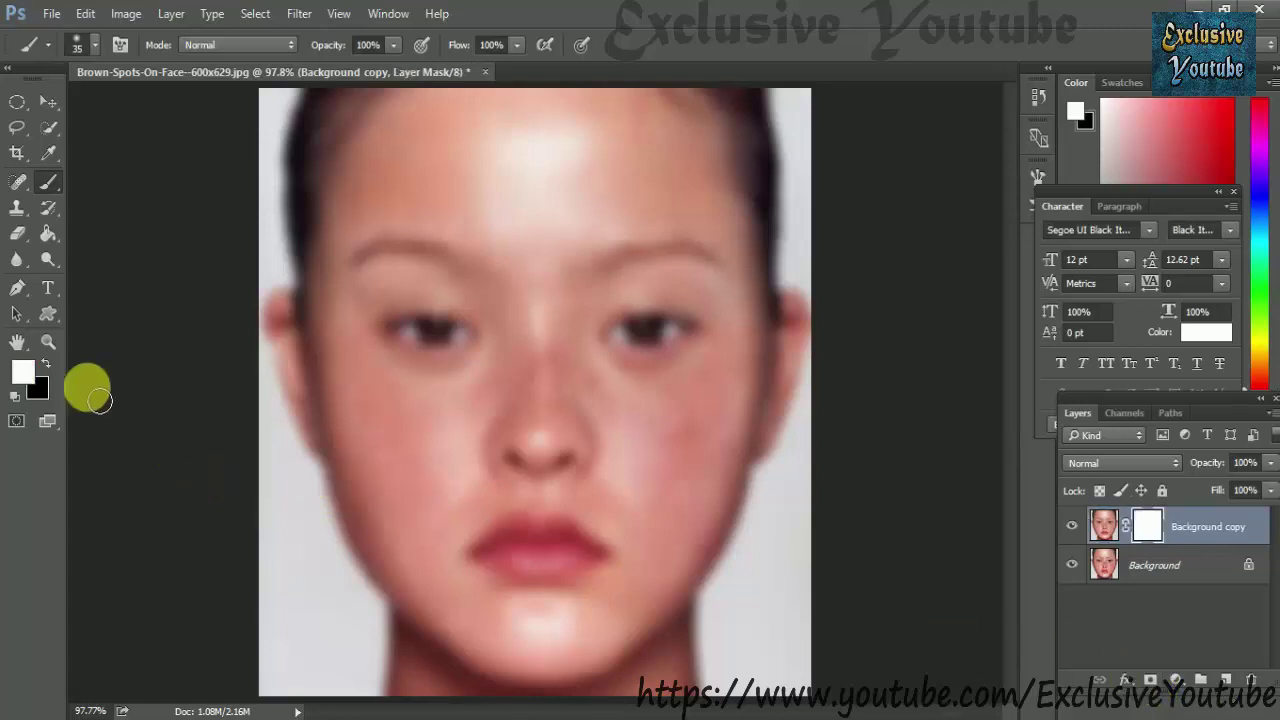
left_click(48, 364)
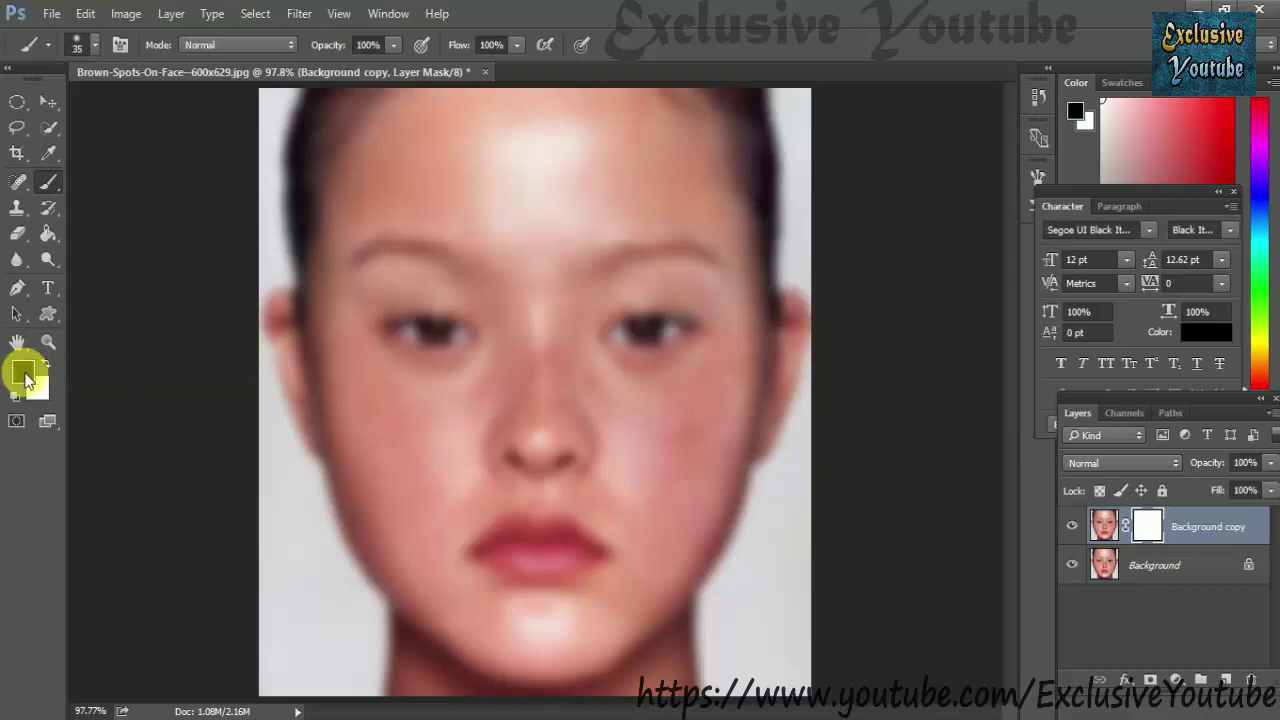
left_click(50, 240)
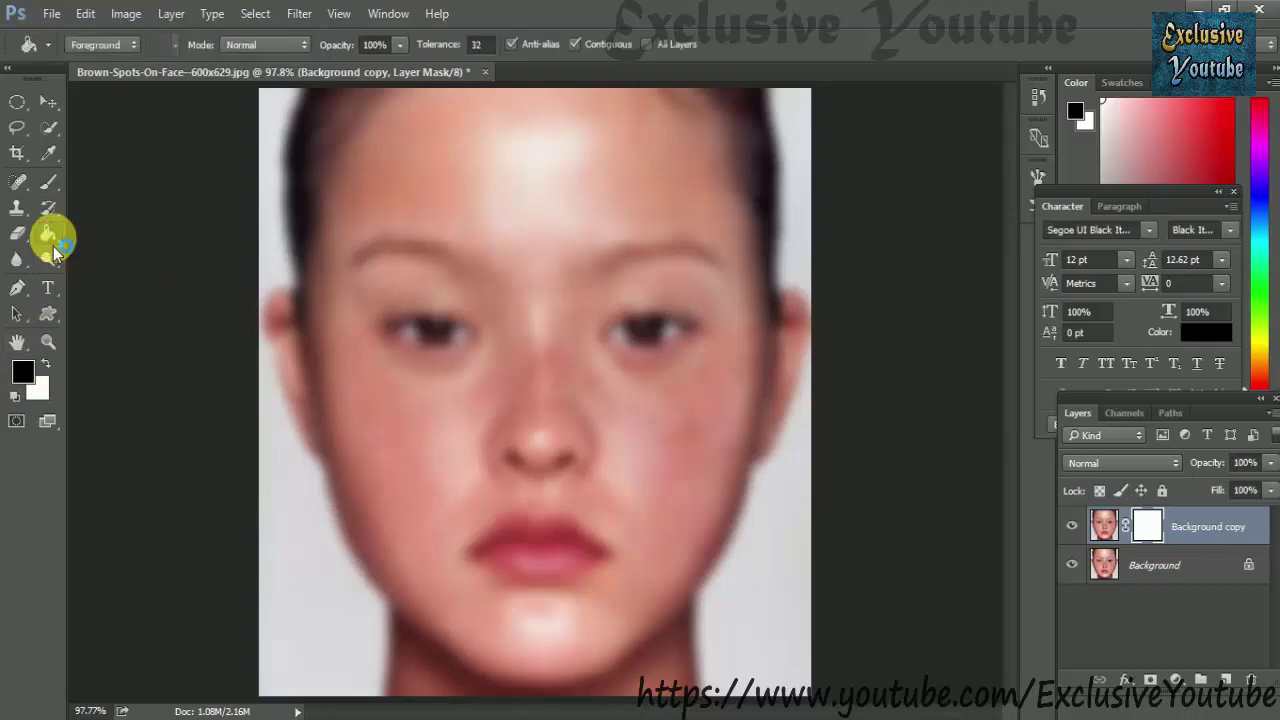
left_click(447, 421)
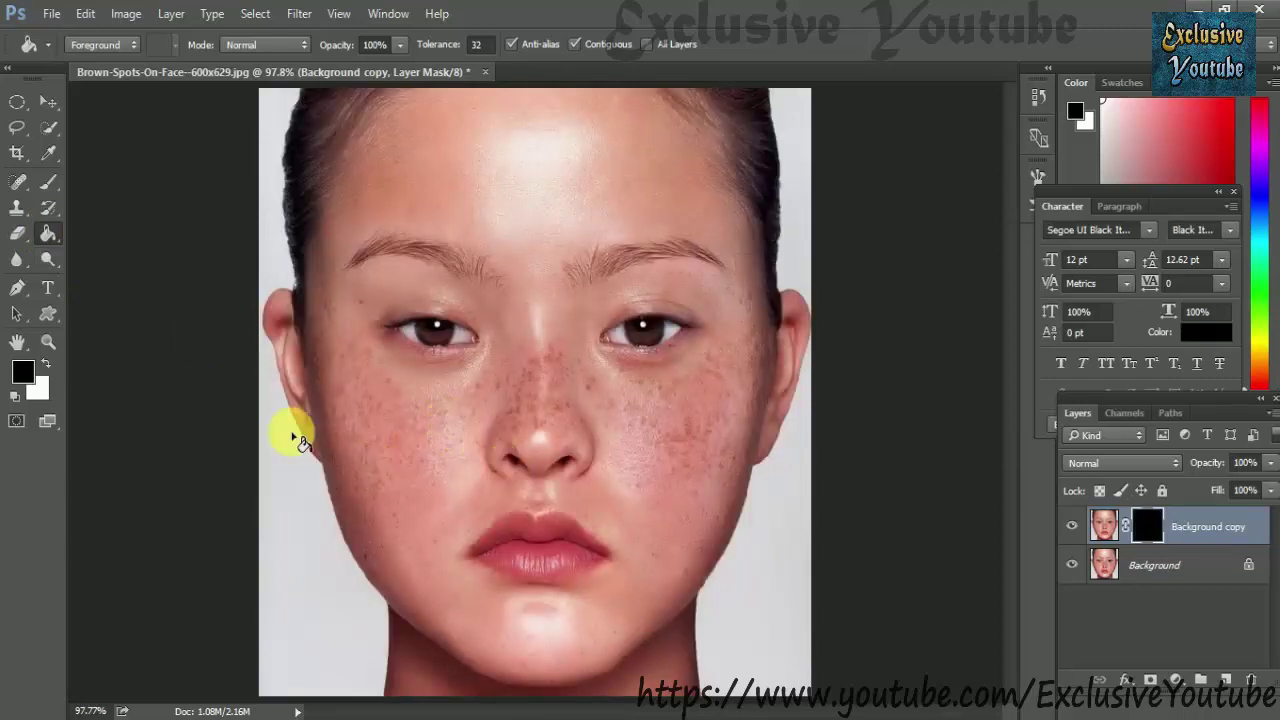
left_click(44, 366)
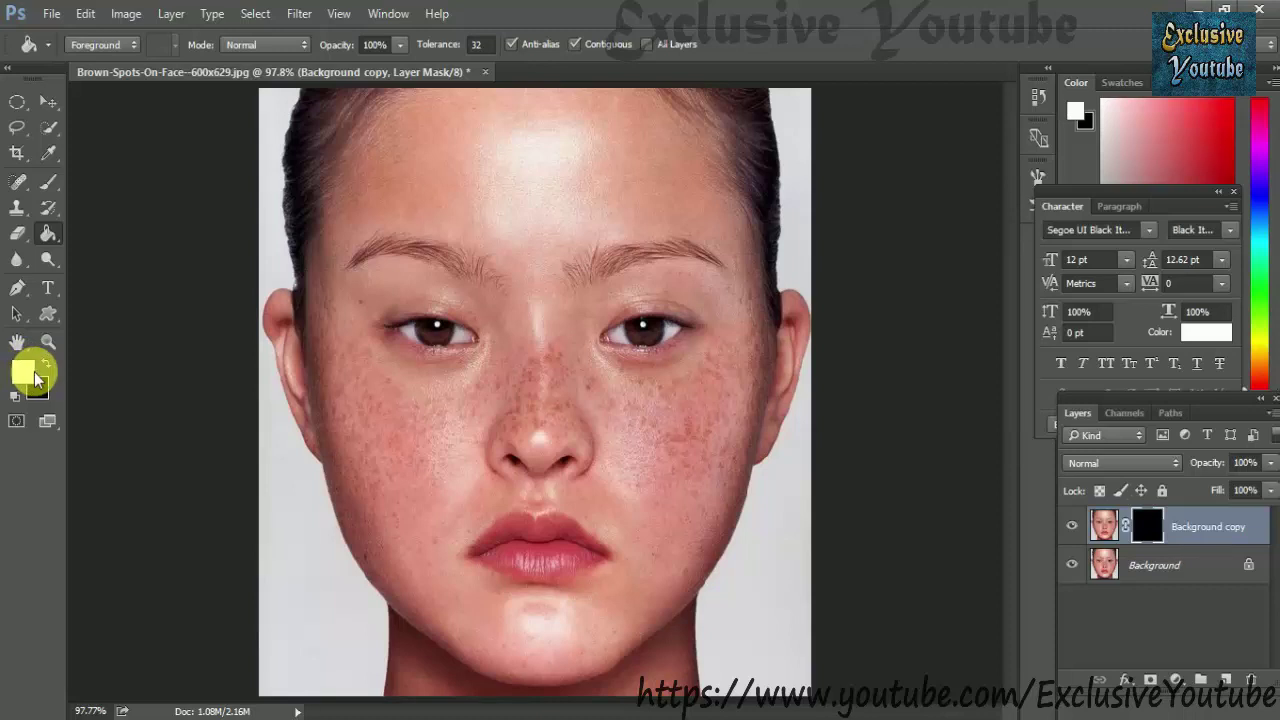
Pick the Brush tool with the Soft Round preset at 35 px, 0% hardness
left_click(52, 188)
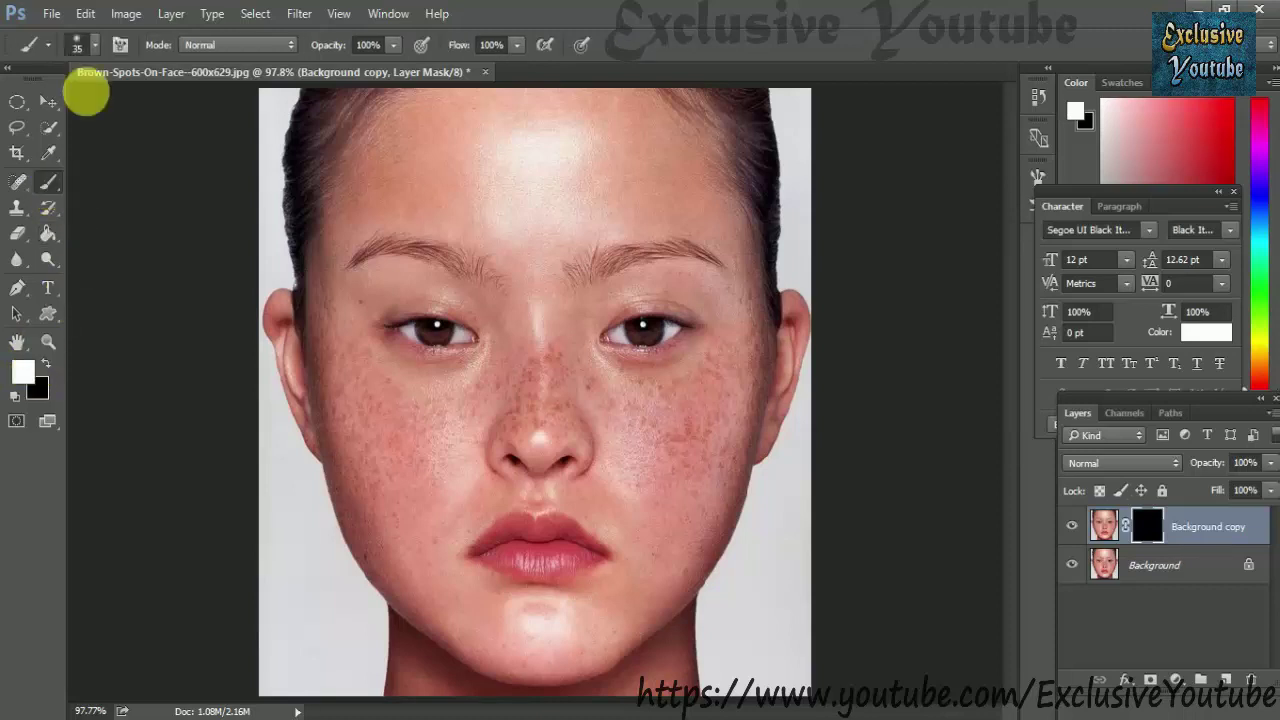
left_click(93, 50)
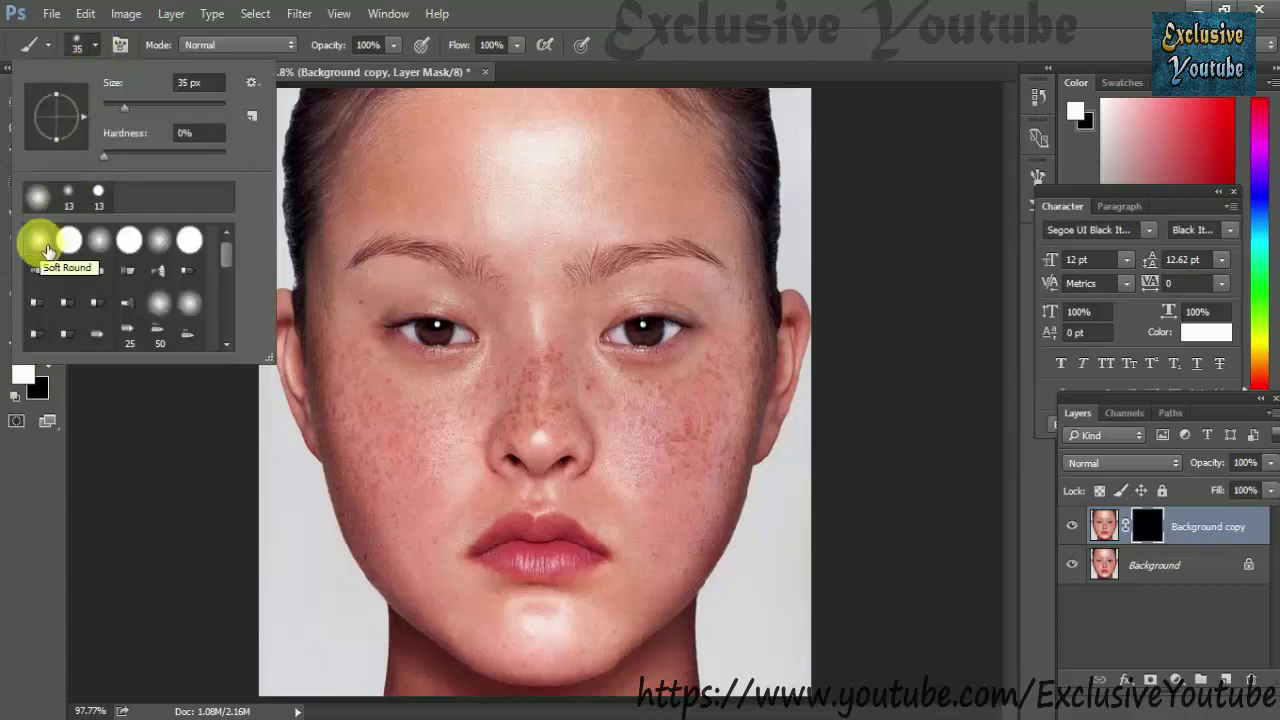
left_click(47, 248)
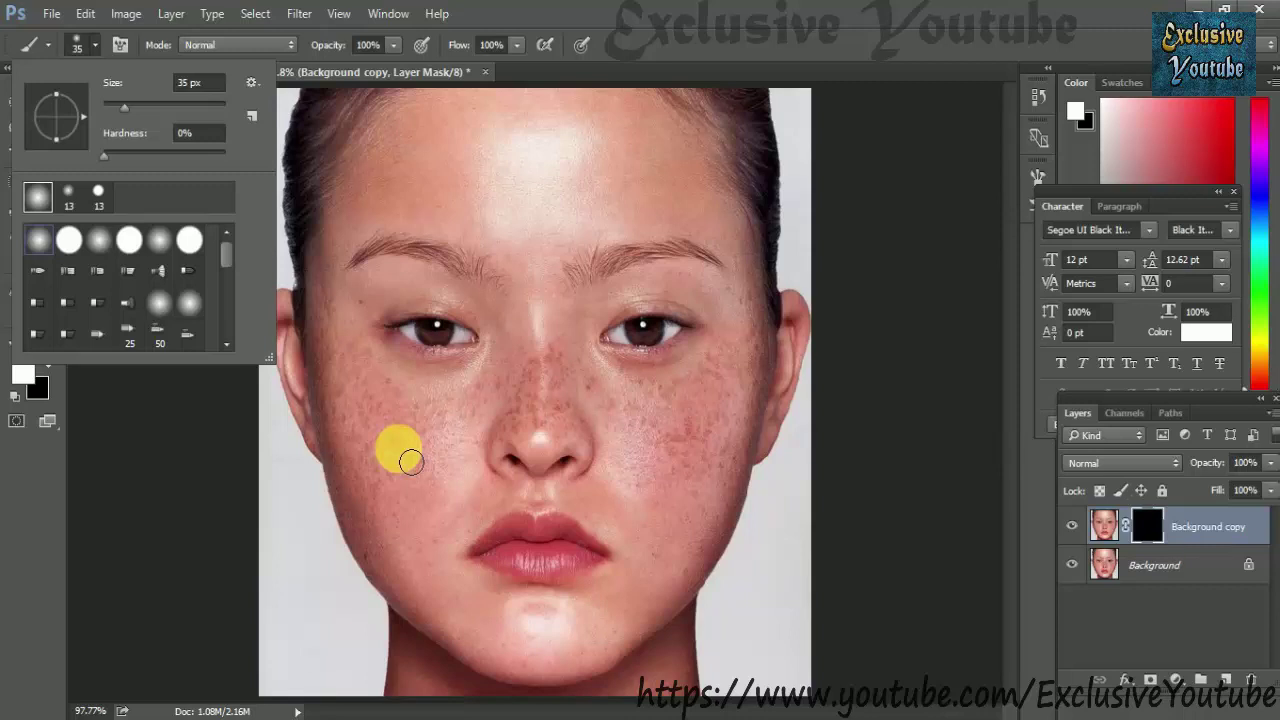
Brush white on the mask over the left cheek and chin to reveal smooth skin
left_click(410, 457)
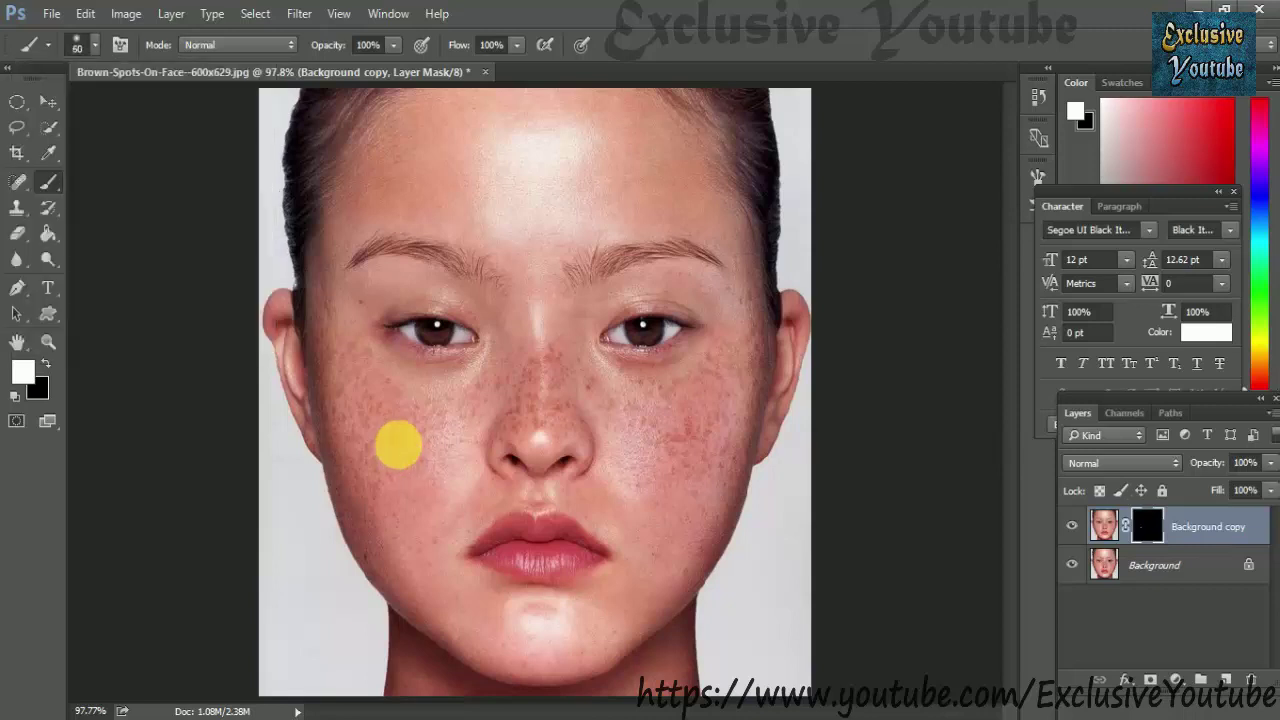
mouse_move(423, 470)
left_mouse_down()
mouse_move(449, 457)
mouse_move(371, 394)
mouse_move(414, 520)
mouse_move(411, 451)
mouse_move(439, 467)
mouse_move(451, 506)
mouse_move(486, 434)
mouse_move(409, 431)
mouse_move(427, 438)
mouse_move(377, 386)
mouse_move(366, 397)
mouse_move(422, 570)
mouse_move(451, 537)
mouse_move(437, 580)
mouse_move(397, 511)
mouse_move(369, 380)
mouse_move(355, 376)
mouse_move(400, 586)
mouse_move(554, 693)
mouse_move(640, 671)
mouse_move(506, 643)
mouse_move(509, 629)
mouse_move(546, 663)
mouse_move(634, 637)
left_mouse_up()
mouse_move(591, 640)
left_mouse_down()
mouse_move(551, 660)
mouse_move(523, 634)
mouse_move(703, 609)
mouse_move(680, 614)
mouse_move(728, 557)
mouse_move(766, 457)
mouse_move(680, 537)
mouse_move(677, 514)
mouse_move(714, 429)
mouse_move(741, 443)
mouse_move(771, 394)
mouse_move(760, 429)
mouse_move(700, 443)
mouse_move(665, 497)
mouse_move(733, 409)
mouse_move(728, 343)
mouse_move(737, 366)
mouse_move(772, 373)
mouse_move(764, 311)
mouse_move(754, 333)
mouse_move(780, 236)
mouse_move(663, 420)
mouse_move(635, 415)
mouse_move(626, 531)
mouse_move(563, 509)
mouse_move(510, 518)
mouse_move(450, 566)
mouse_move(494, 617)
mouse_move(614, 611)
mouse_move(648, 598)
mouse_move(634, 571)
mouse_move(526, 623)
mouse_move(406, 434)
mouse_move(435, 440)
mouse_move(330, 312)
mouse_move(340, 372)
mouse_move(358, 328)
mouse_move(344, 277)
mouse_move(356, 318)
mouse_move(354, 262)
mouse_move(380, 218)
mouse_move(389, 353)
left_mouse_up()
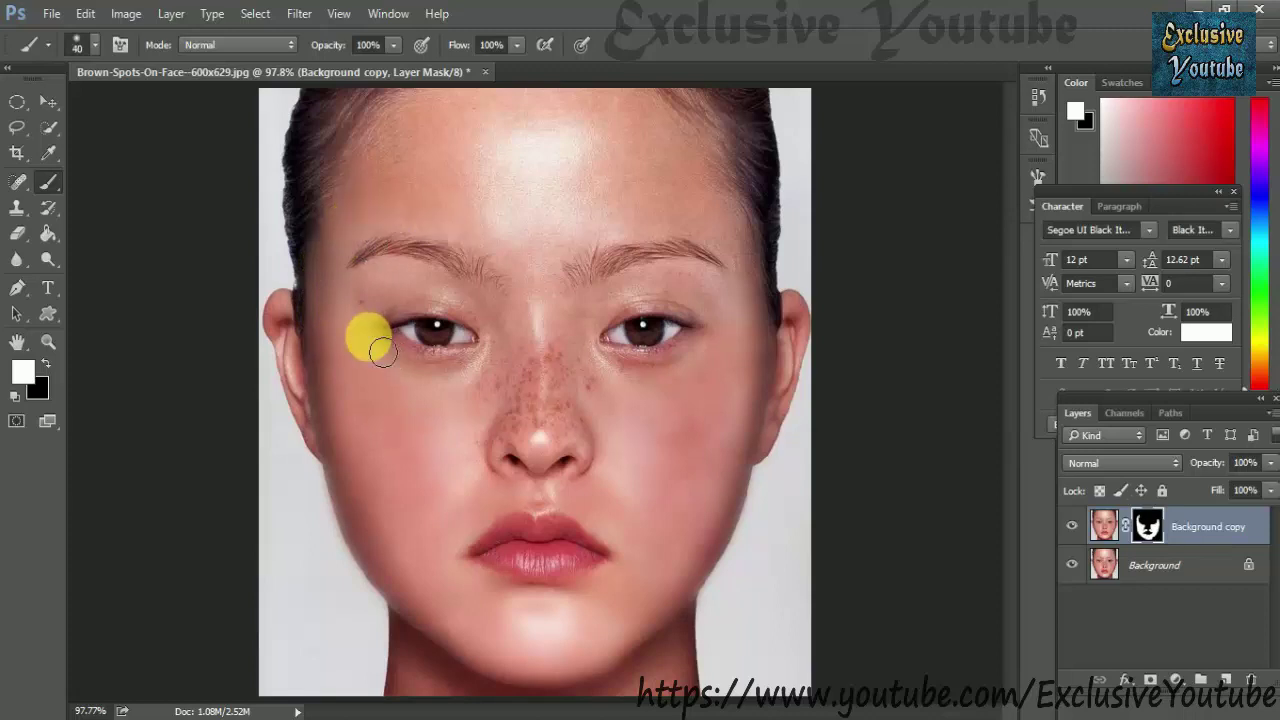
Brush white on the mask between the outer eye and eyebrow to smooth that skin
mouse_move(380, 349)
left_mouse_down()
mouse_move(391, 322)
mouse_move(360, 306)
mouse_move(389, 288)
mouse_move(595, 304)
mouse_move(608, 322)
mouse_move(617, 300)
mouse_move(697, 289)
mouse_move(740, 300)
mouse_move(558, 342)
mouse_move(762, 283)
mouse_move(750, 250)
mouse_move(703, 197)
mouse_move(600, 217)
mouse_move(703, 206)
mouse_move(685, 233)
mouse_move(571, 251)
mouse_move(511, 220)
mouse_move(423, 206)
mouse_move(440, 143)
mouse_move(560, 131)
mouse_move(661, 158)
mouse_move(500, 191)
mouse_move(560, 211)
mouse_move(546, 257)
mouse_move(471, 223)
mouse_move(563, 257)
mouse_move(725, 235)
mouse_move(745, 250)
mouse_move(537, 266)
mouse_move(560, 297)
mouse_move(549, 323)
mouse_move(569, 331)
mouse_move(546, 429)
mouse_move(580, 380)
mouse_move(603, 400)
mouse_move(571, 431)
mouse_move(597, 443)
mouse_move(526, 417)
mouse_move(514, 443)
mouse_move(538, 387)
mouse_move(534, 358)
mouse_move(480, 434)
mouse_move(480, 457)
mouse_move(509, 434)
mouse_move(582, 448)
mouse_move(523, 450)
mouse_move(575, 427)
mouse_move(603, 460)
mouse_move(643, 594)
mouse_move(657, 567)
mouse_move(434, 423)
mouse_move(666, 414)
mouse_move(687, 403)
mouse_move(690, 378)
mouse_move(700, 497)
mouse_move(672, 548)
mouse_move(724, 520)
left_mouse_up()
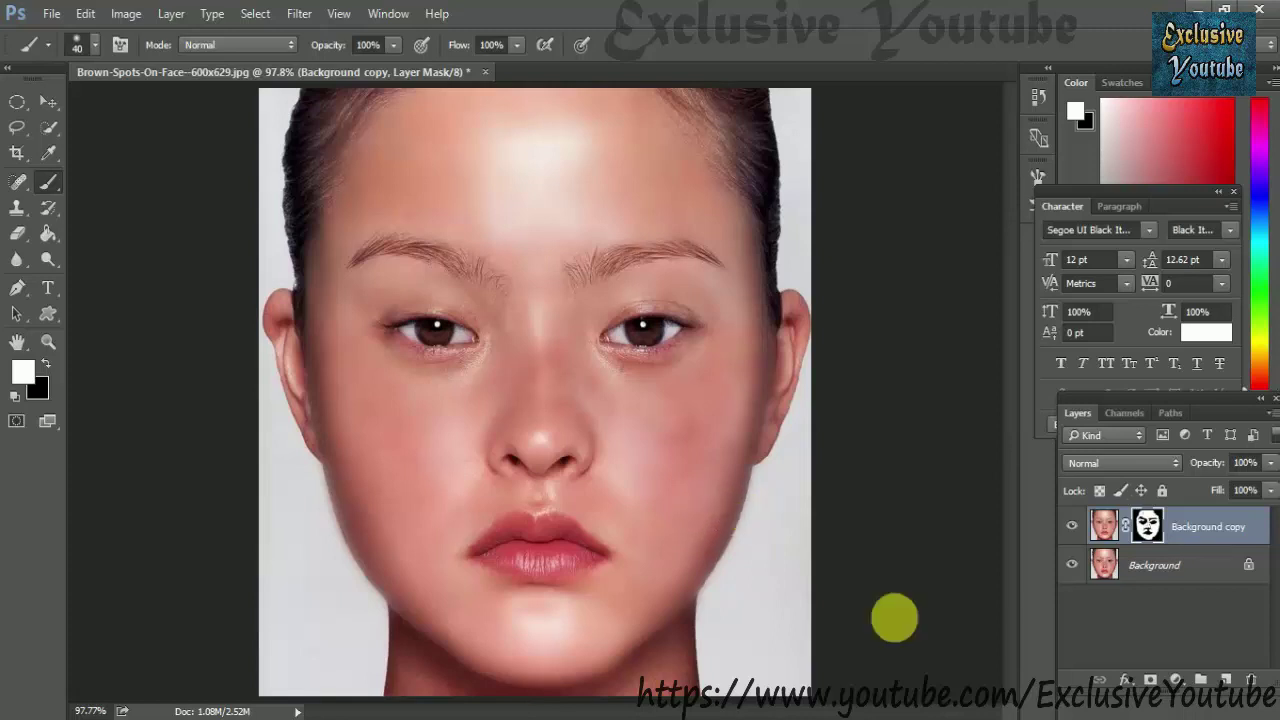
left_click(1072, 526)
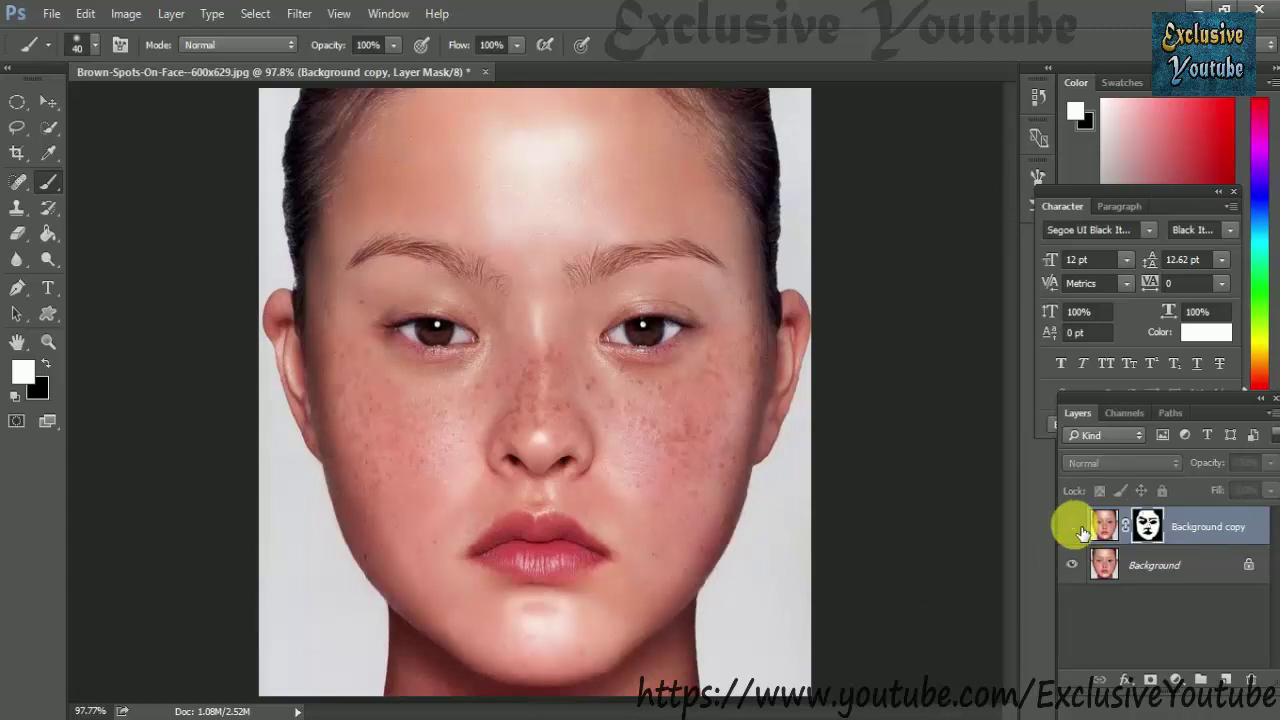
left_click(1072, 526)
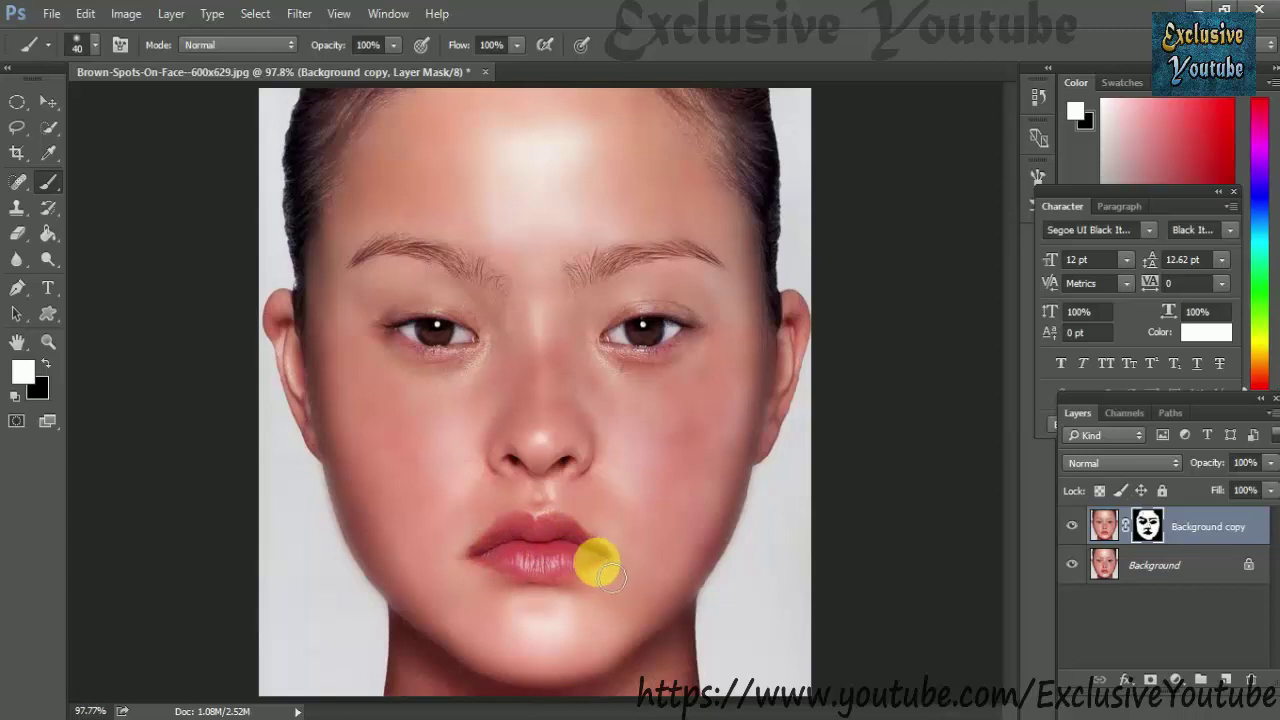
Touch up the mask along the lower lip, then paint the lips red on a new Layer 1
mouse_move(613, 575)
left_mouse_down()
mouse_move(531, 571)
mouse_move(543, 577)
mouse_move(480, 545)
left_mouse_up()
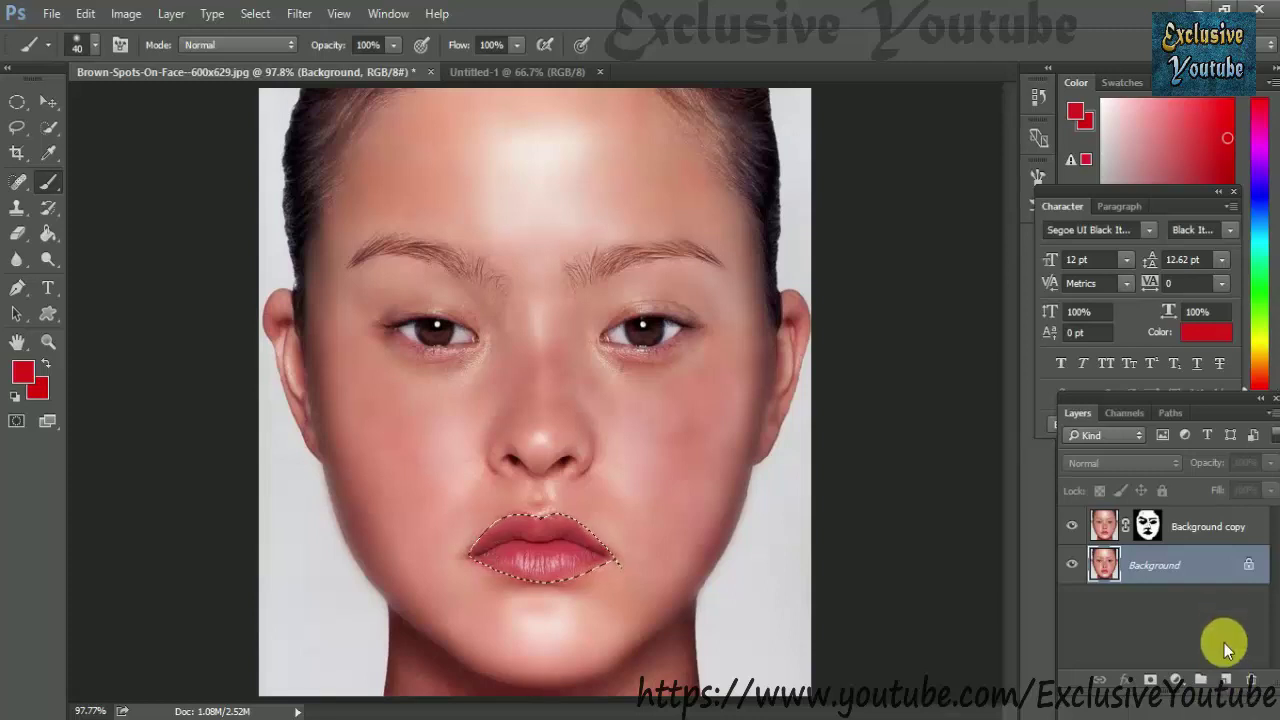
left_click(1225, 680)
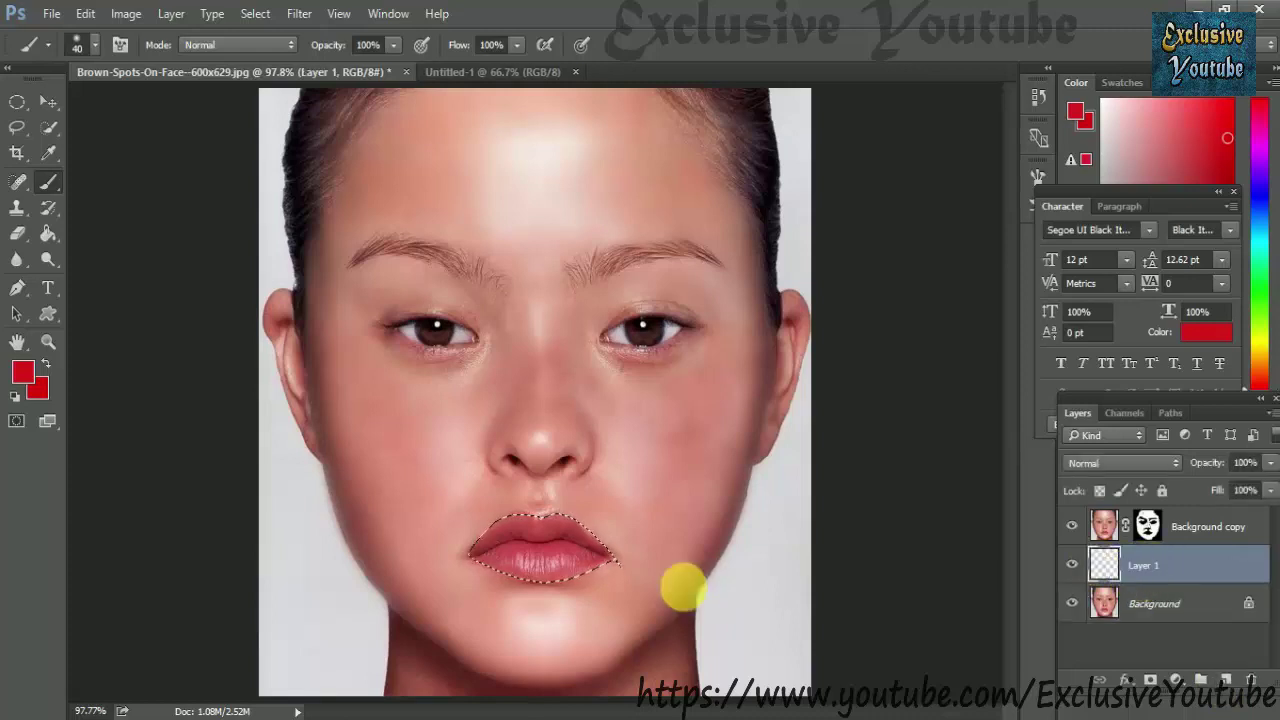
left_click_drag(554, 555, 534, 563)
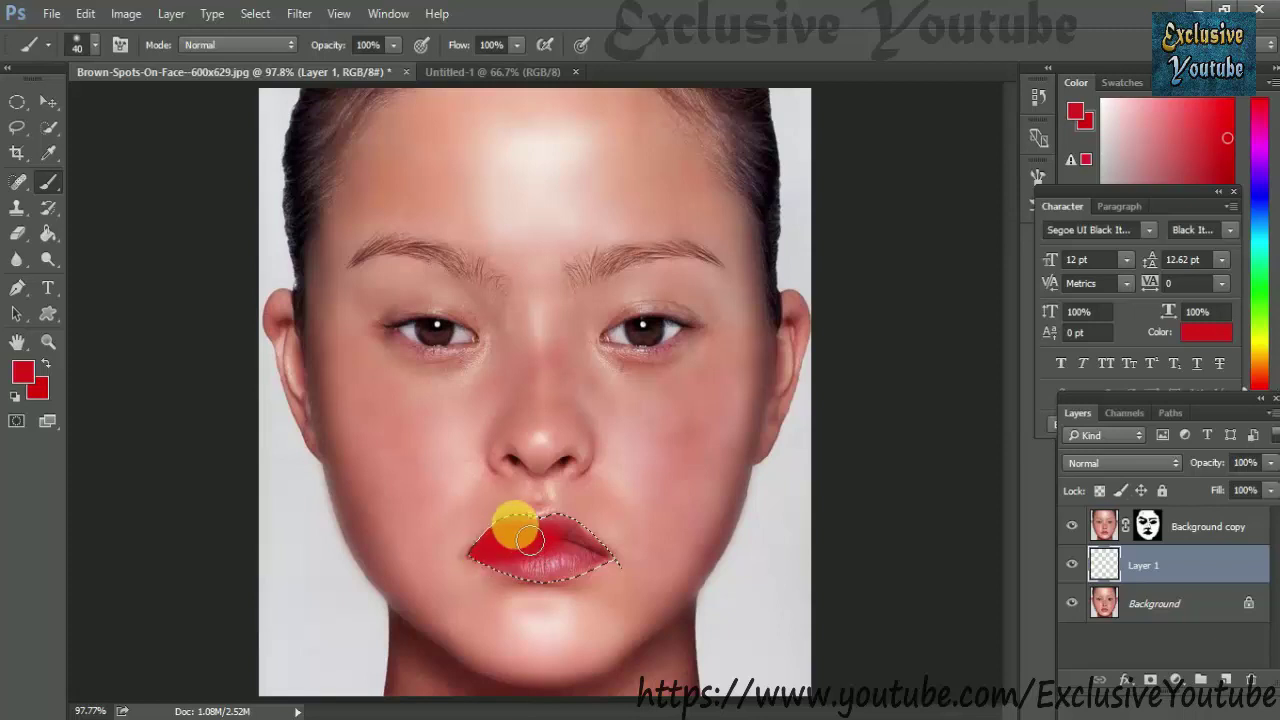
mouse_move(613, 572)
left_mouse_down()
mouse_move(482, 553)
mouse_move(565, 545)
mouse_move(489, 572)
left_mouse_up()
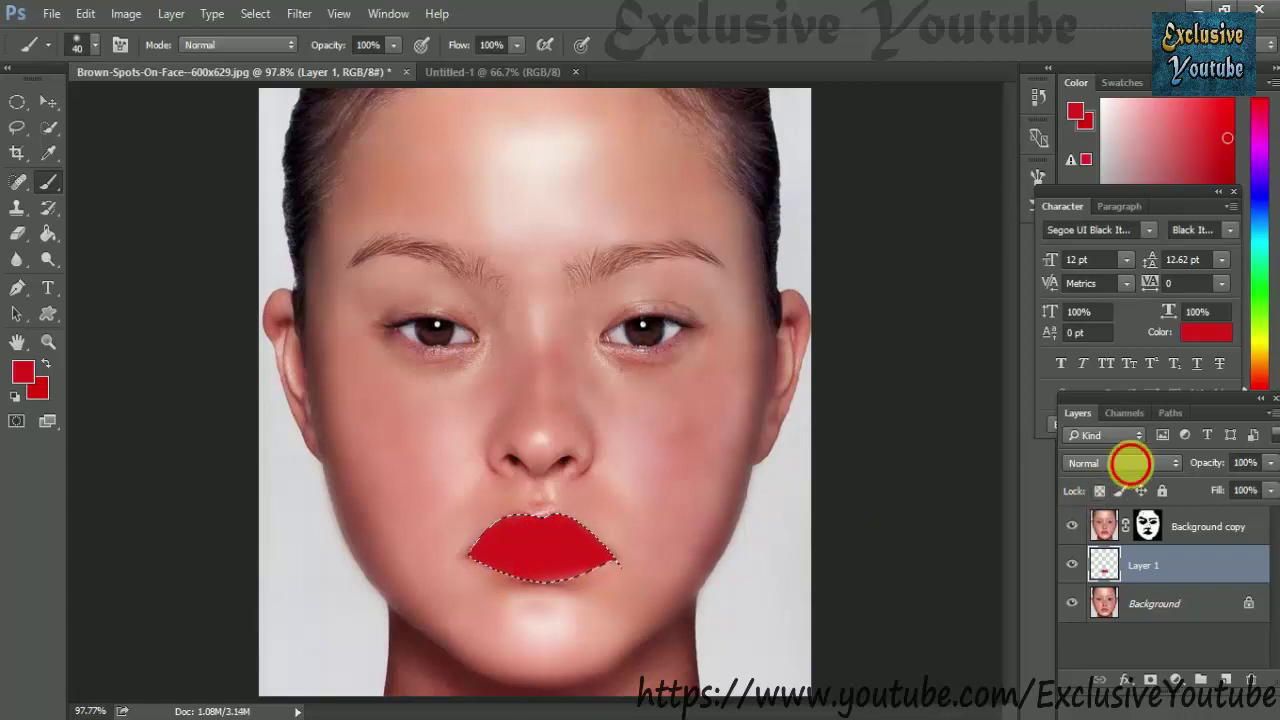
Set Layer 1's blend mode to Multiply and zoom out to view the whole portrait
left_click(1128, 463)
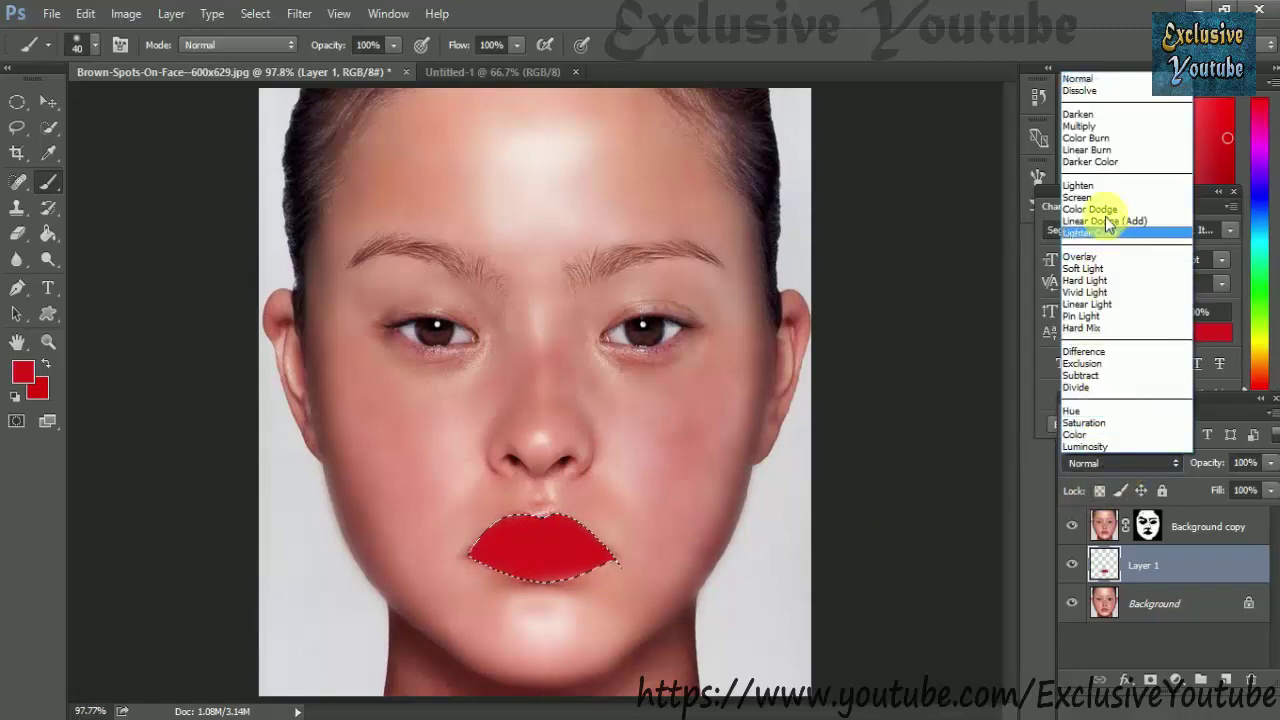
left_click(1095, 128)
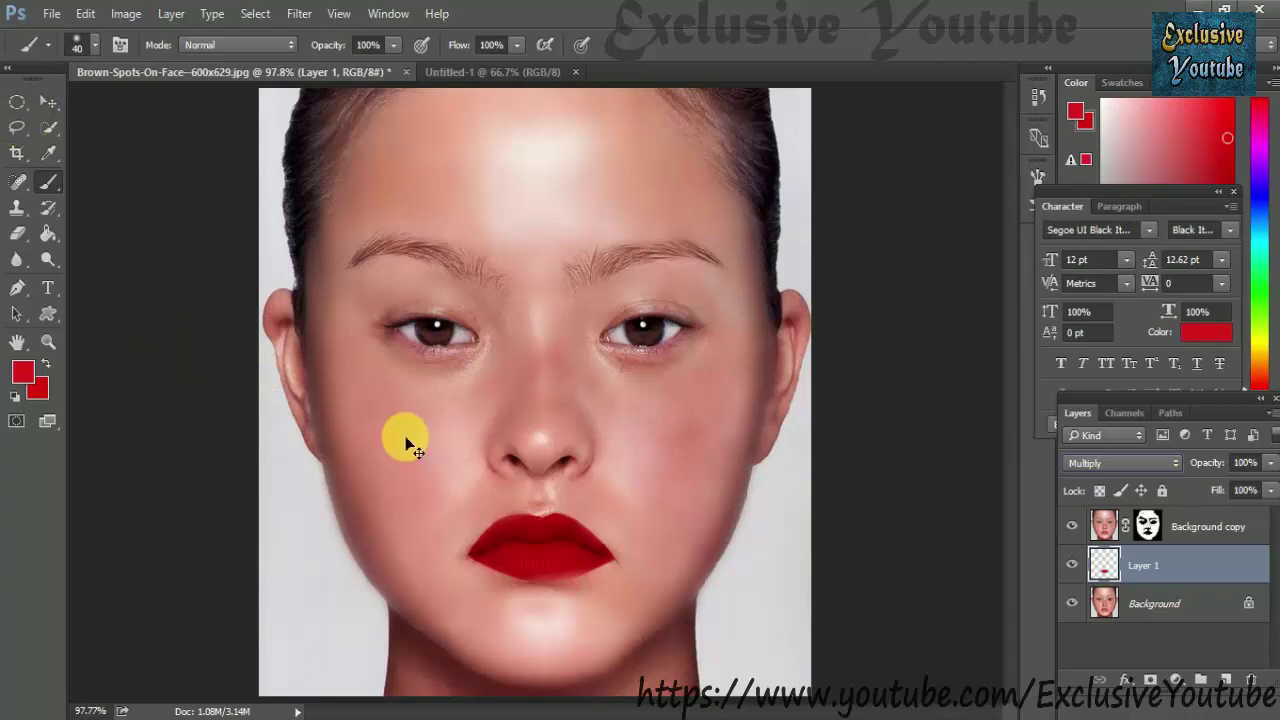
key("ctrl+minus")
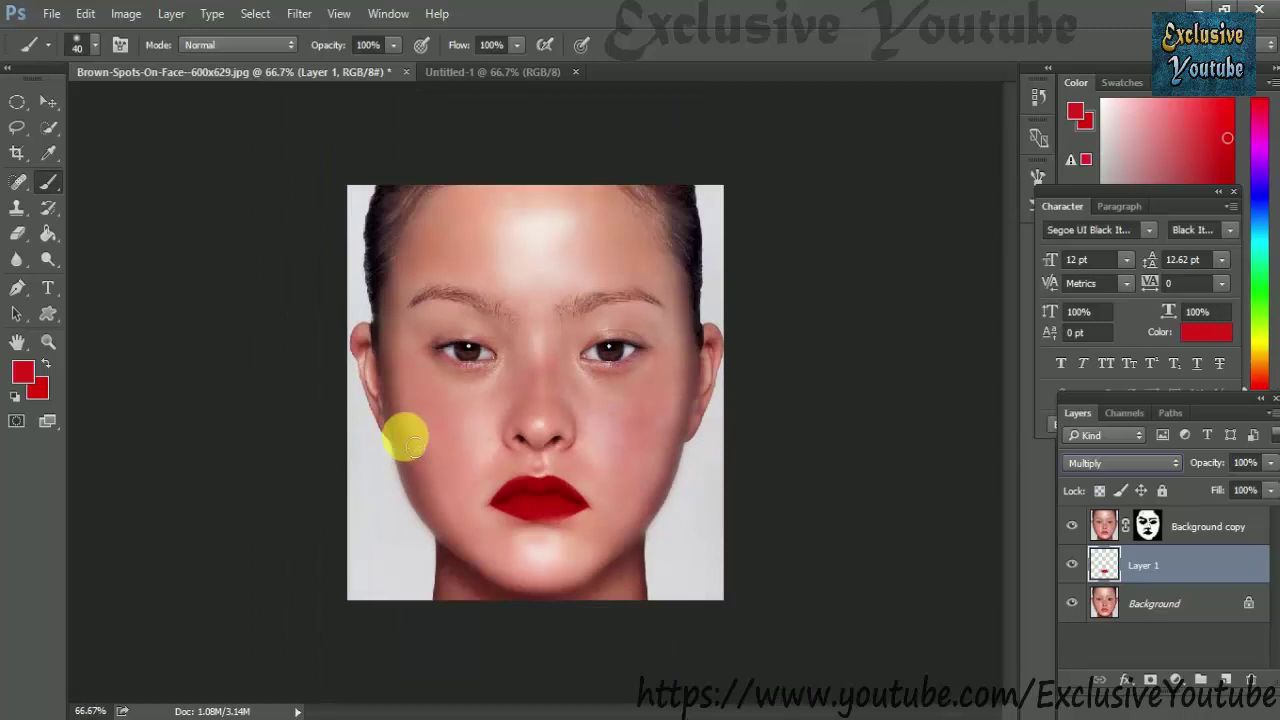